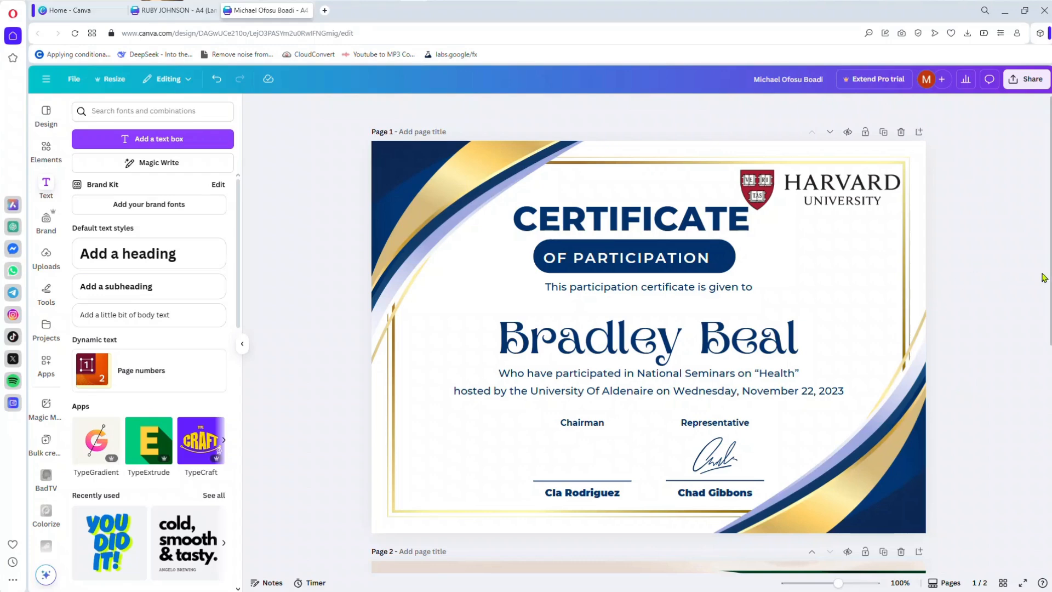
Step: Clear the recipient's name from the text box on the page 1 certificate
{"action": "left_click", "coordinate": [685, 341]}
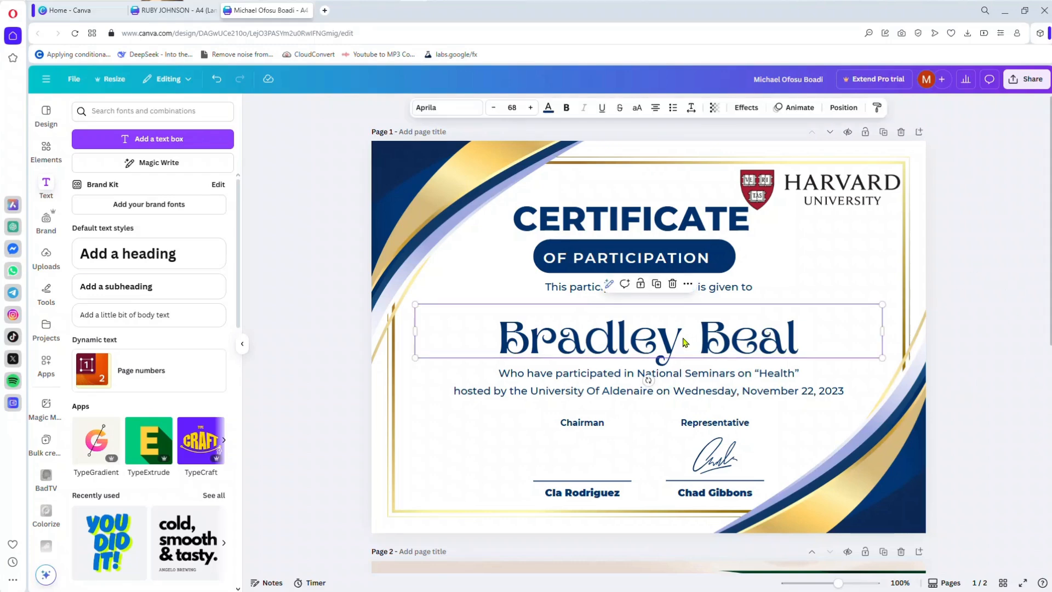
{"action": "left_click", "coordinate": [612, 339]}
{"action": "left_click", "coordinate": [659, 335]}
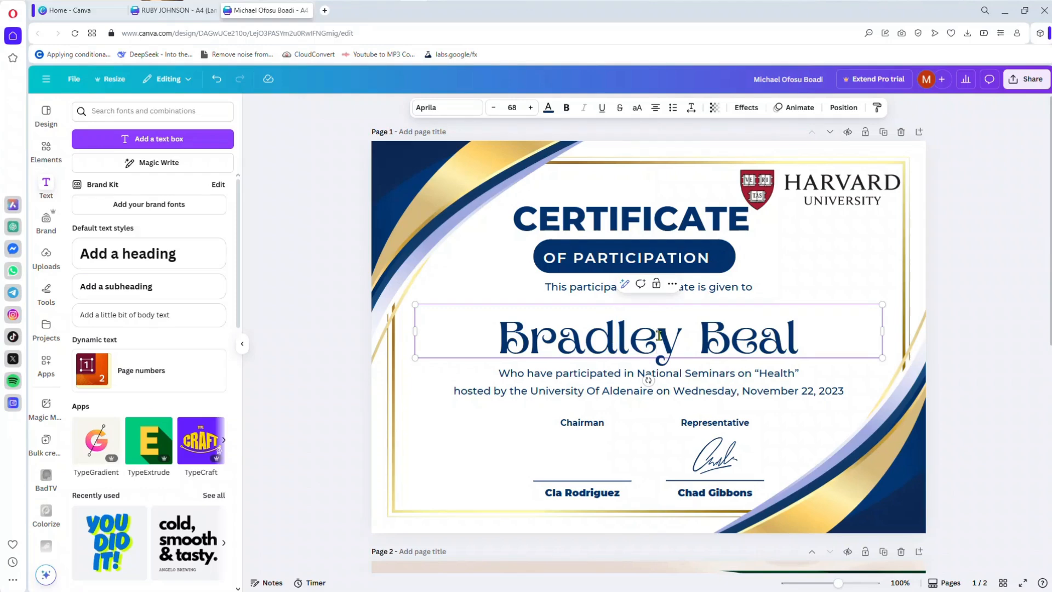
{"action": "key", "text": "ctrl+a"}
{"action": "key", "text": "BackSpace"}
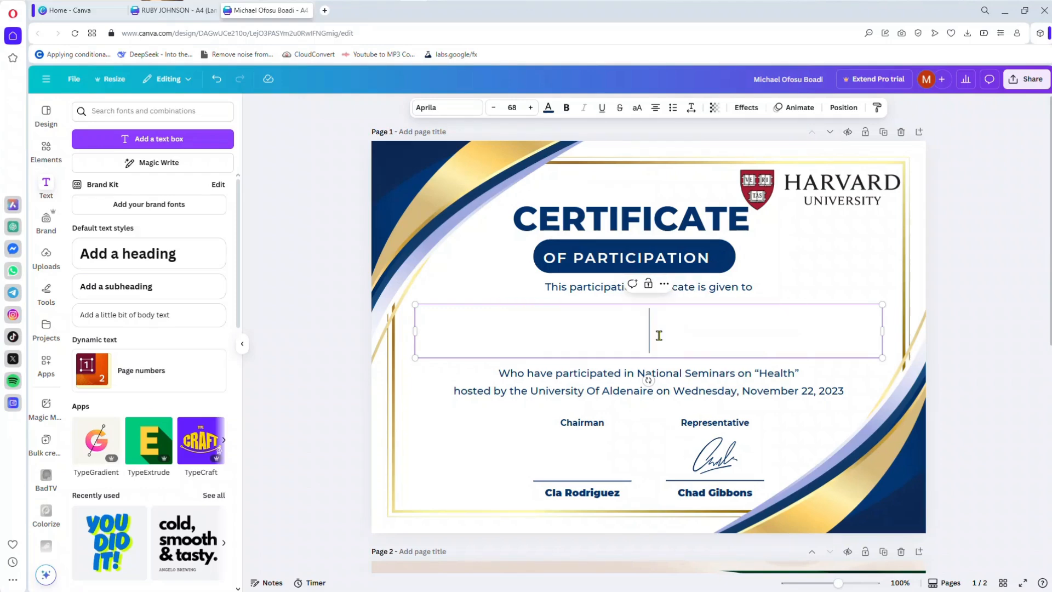
{"action": "left_click", "coordinate": [1013, 363]}
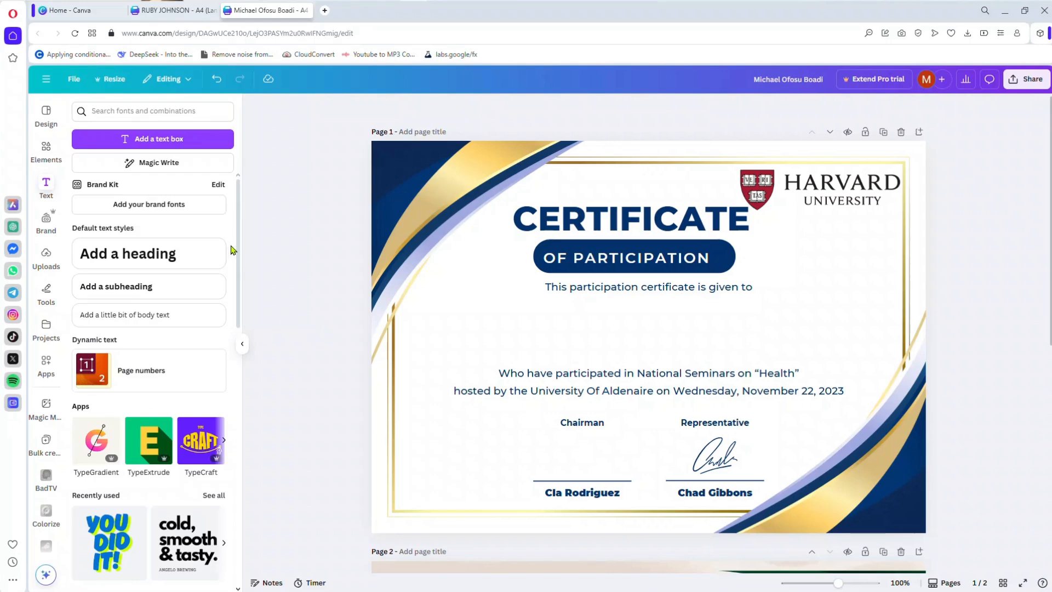
Step: Add a heading text box to the certificate containing the recipient's full name in capital letters
{"action": "left_click", "coordinate": [46, 186]}
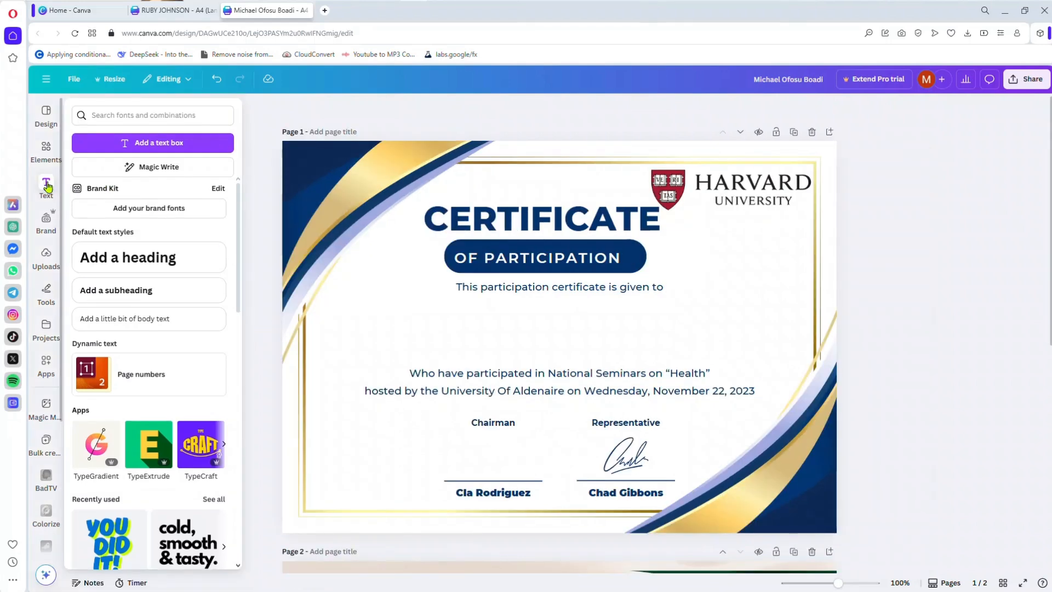
{"action": "left_click", "coordinate": [46, 186]}
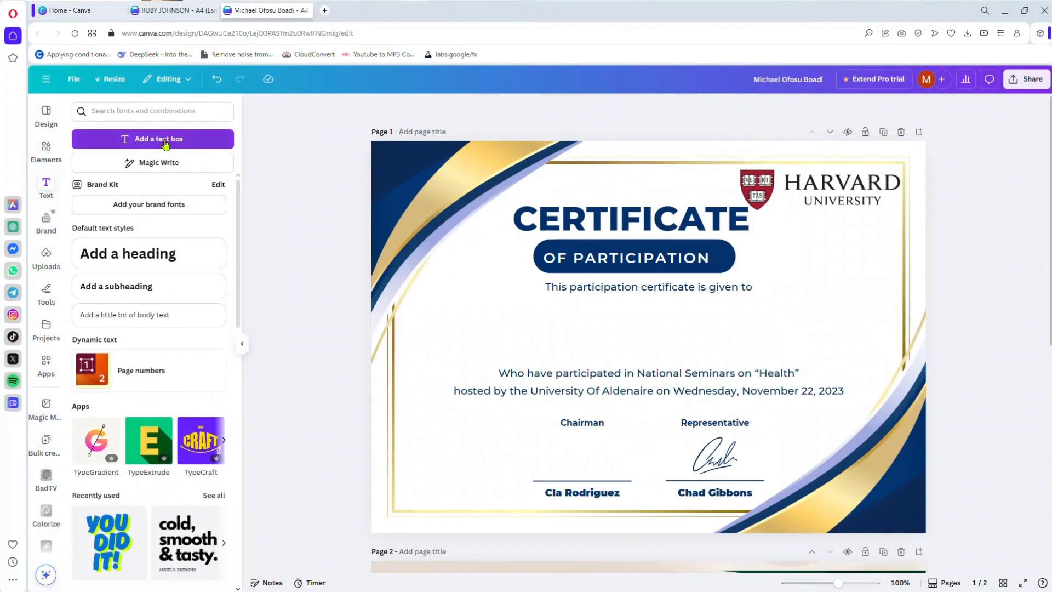
{"action": "left_click", "coordinate": [167, 252]}
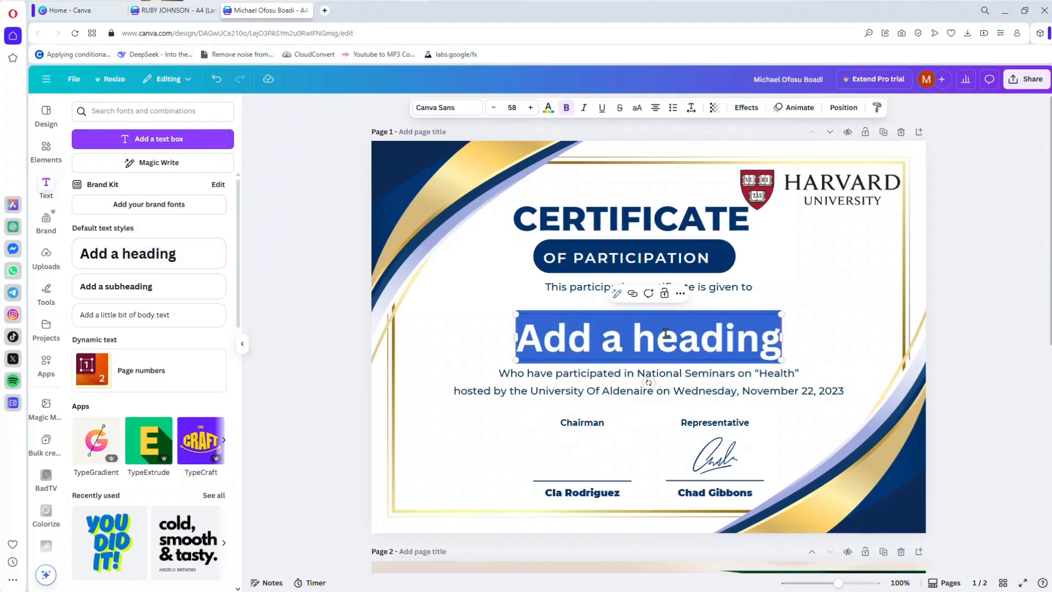
{"action": "type", "text": "BRAD"}
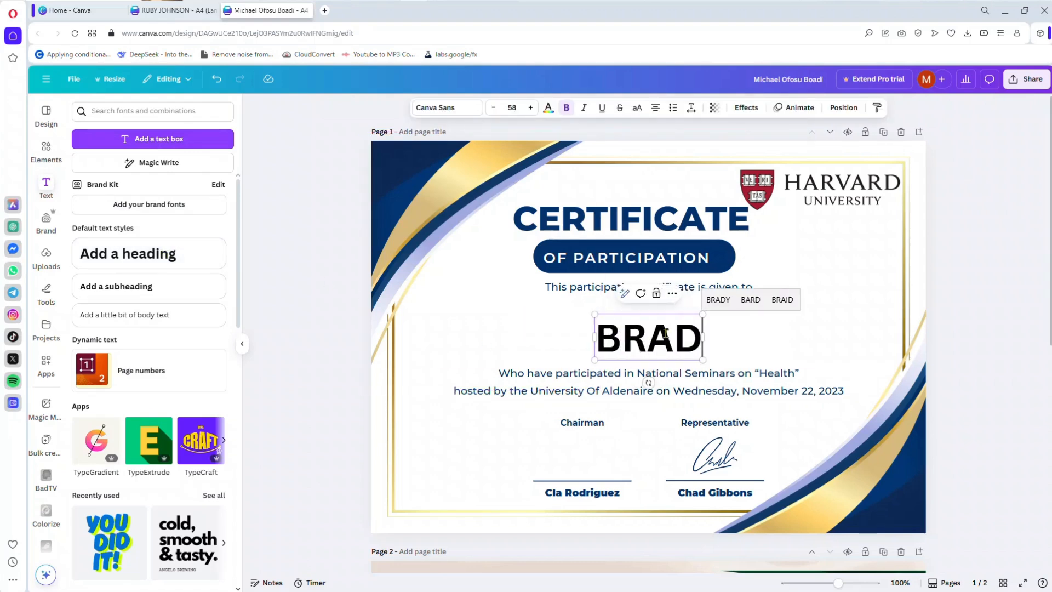
{"action": "type", "text": "LEY B"}
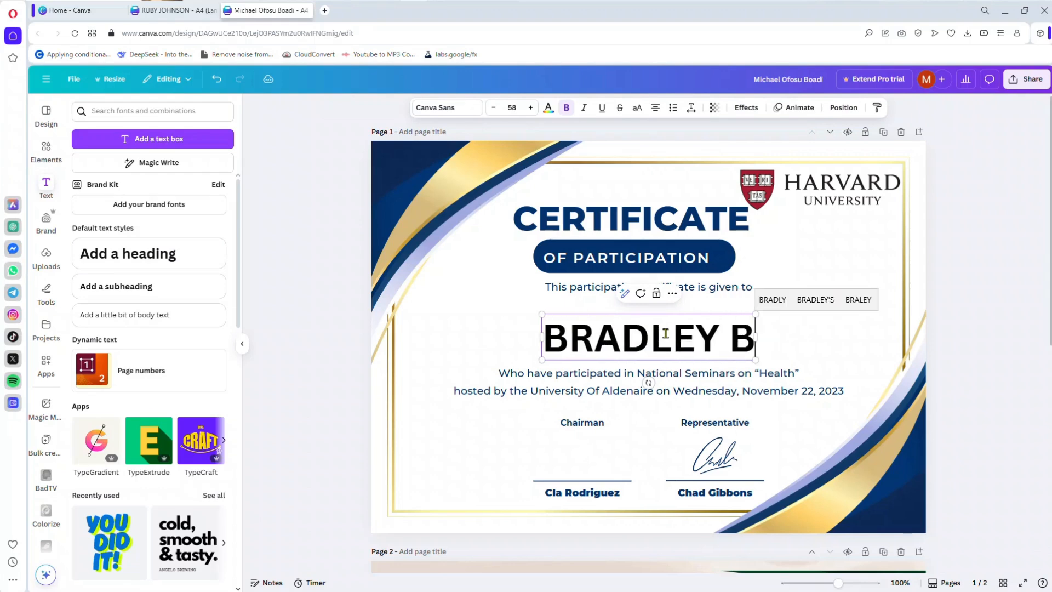
{"action": "type", "text": "EAL"}
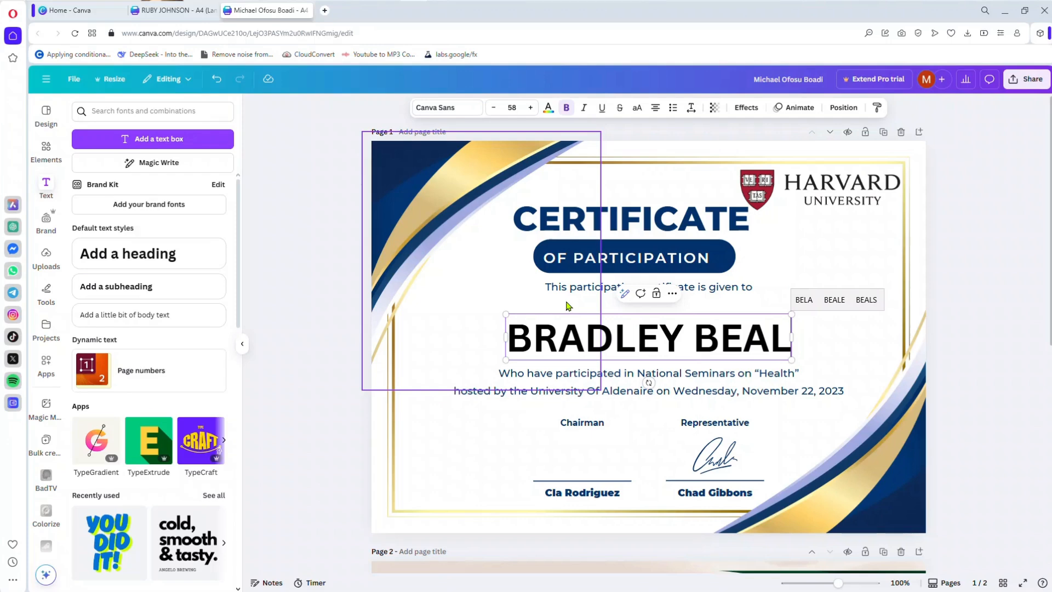
{"action": "left_click", "coordinate": [997, 328]}
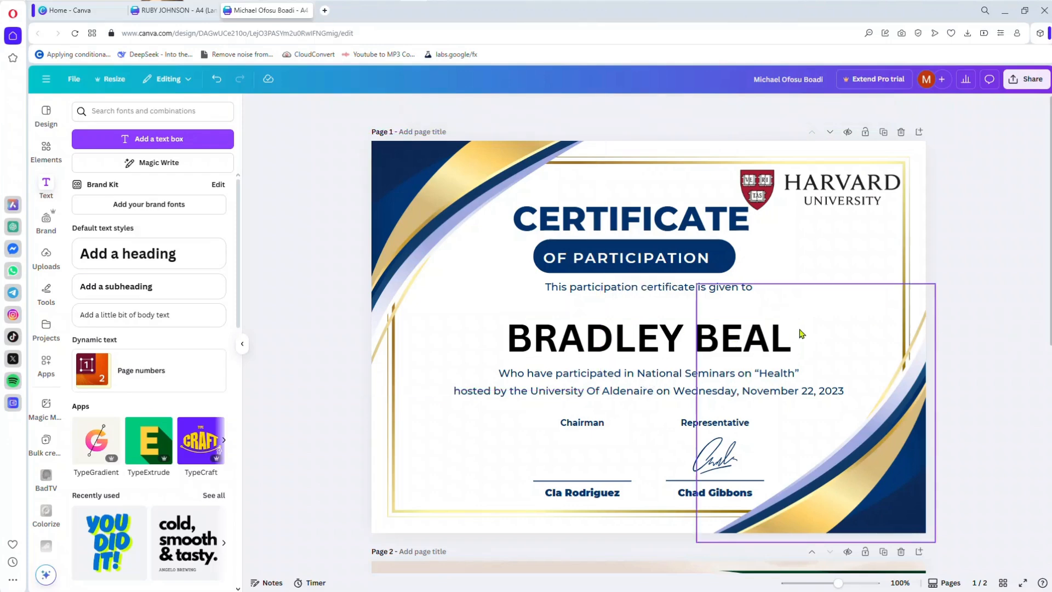
Step: Try Oswald, Chewy and Apricots on the recipient name heading and settle on the Cinzel Decorative font
{"action": "left_click", "coordinate": [720, 347]}
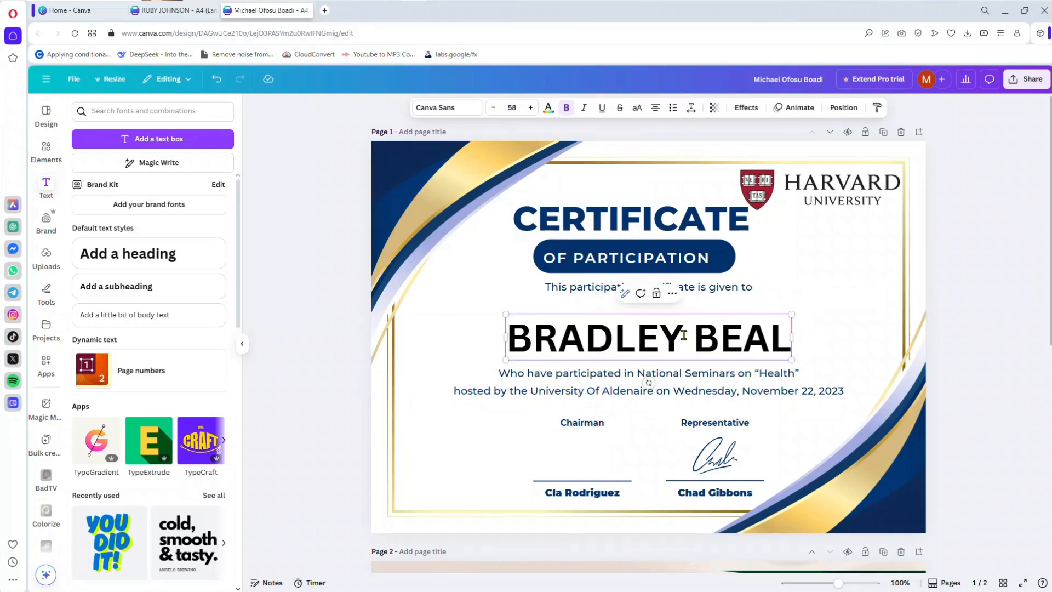
{"action": "left_click", "coordinate": [446, 112]}
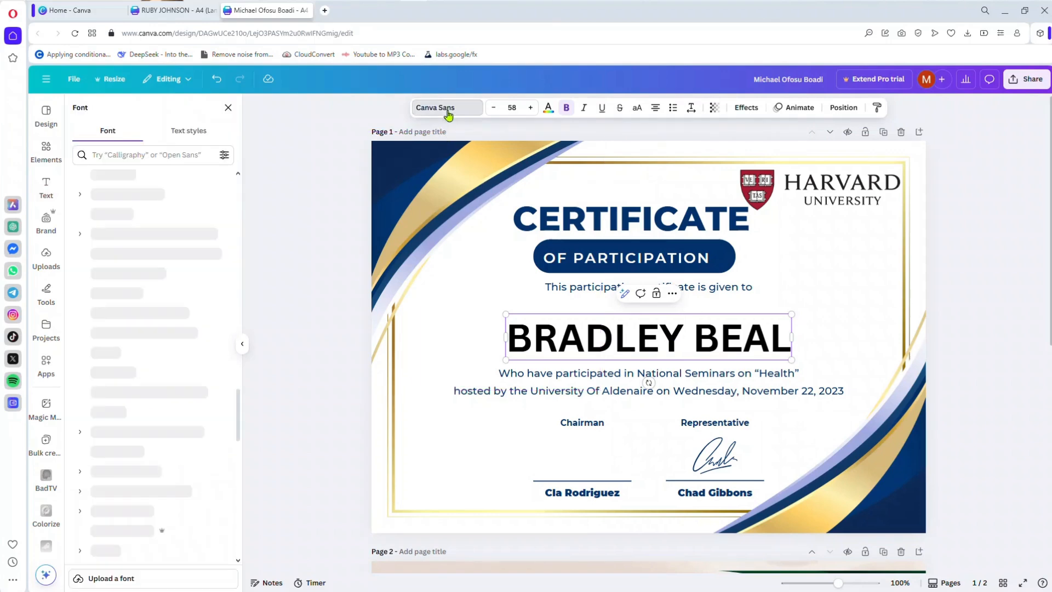
{"action": "left_click", "coordinate": [145, 195]}
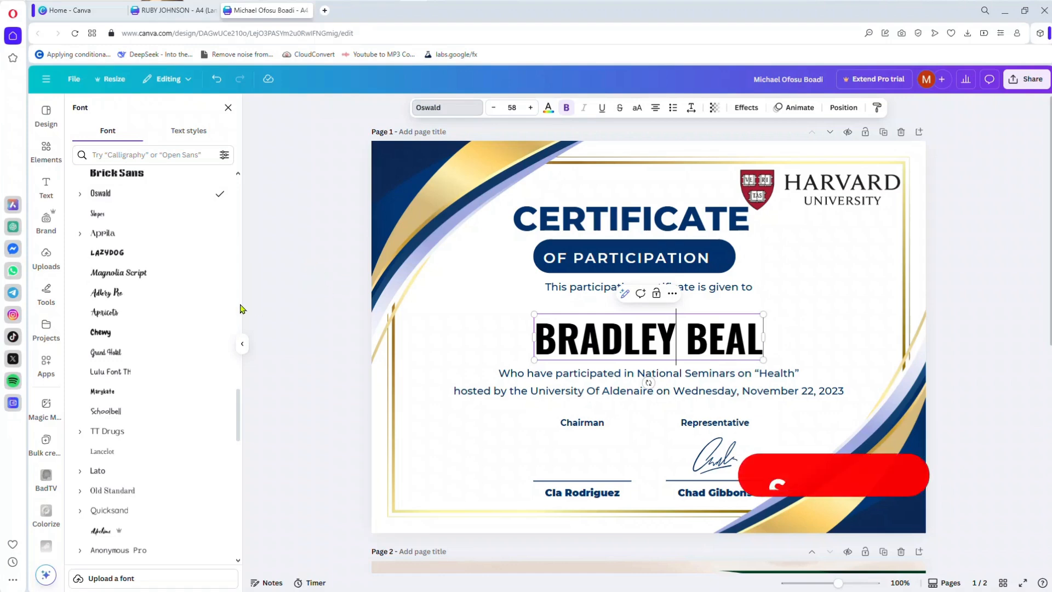
{"action": "left_click", "coordinate": [159, 336]}
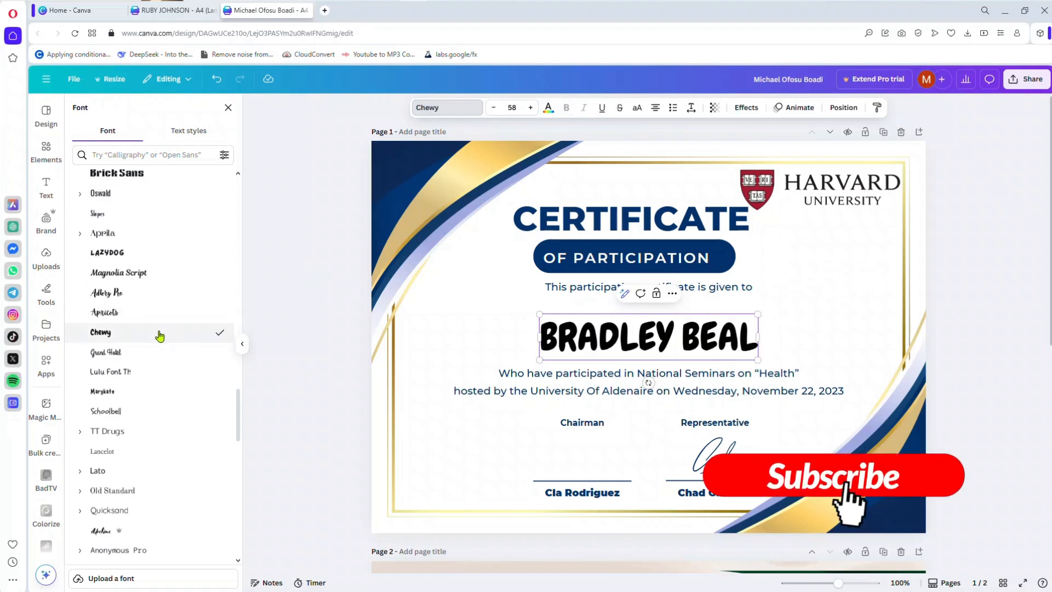
{"action": "left_click", "coordinate": [139, 313]}
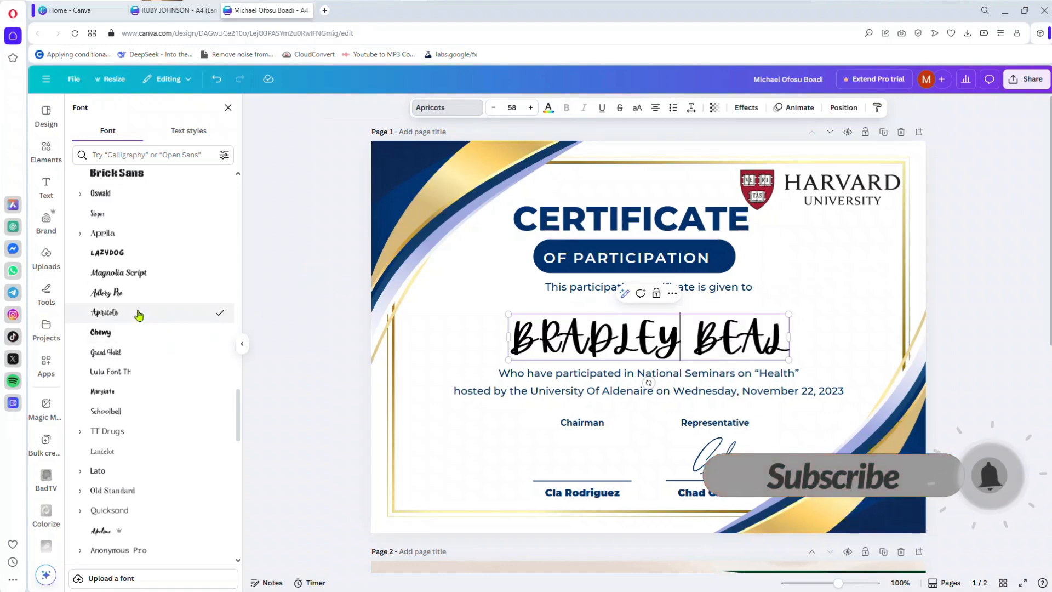
{"action": "left_click", "coordinate": [130, 296]}
{"action": "left_click", "coordinate": [197, 307]}
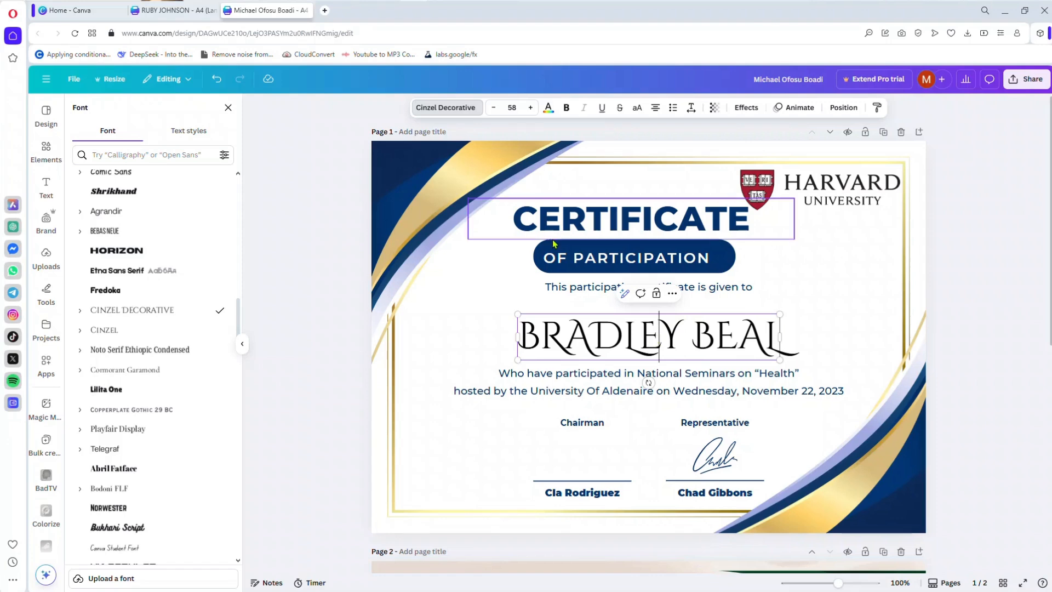
Step: Make the whole recipient name heading bold
{"action": "key", "text": "ctrl+a"}
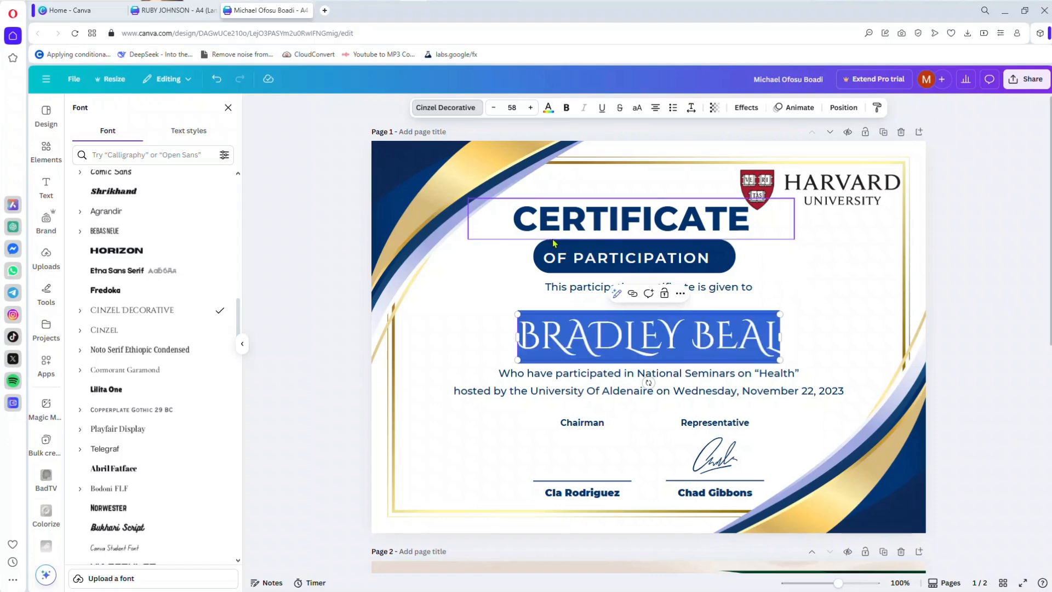
{"action": "left_click", "coordinate": [566, 108]}
{"action": "left_click", "coordinate": [980, 259]}
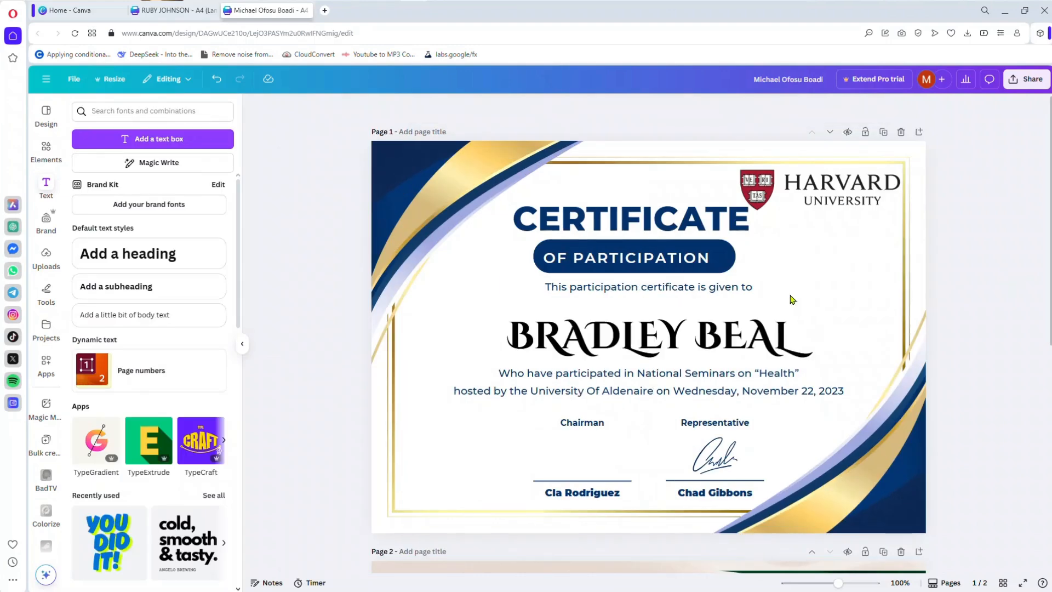
Step: Recolour the recipient name with the dark navy blue taken from the certificate background's photo colors
{"action": "left_click", "coordinate": [728, 325]}
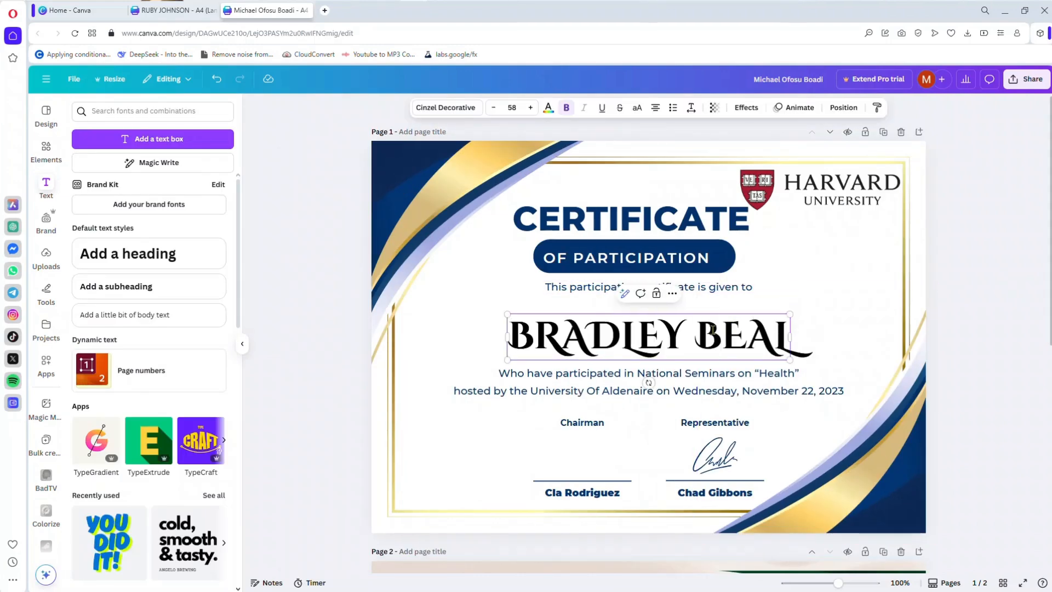
{"action": "triple_click", "coordinate": [713, 329]}
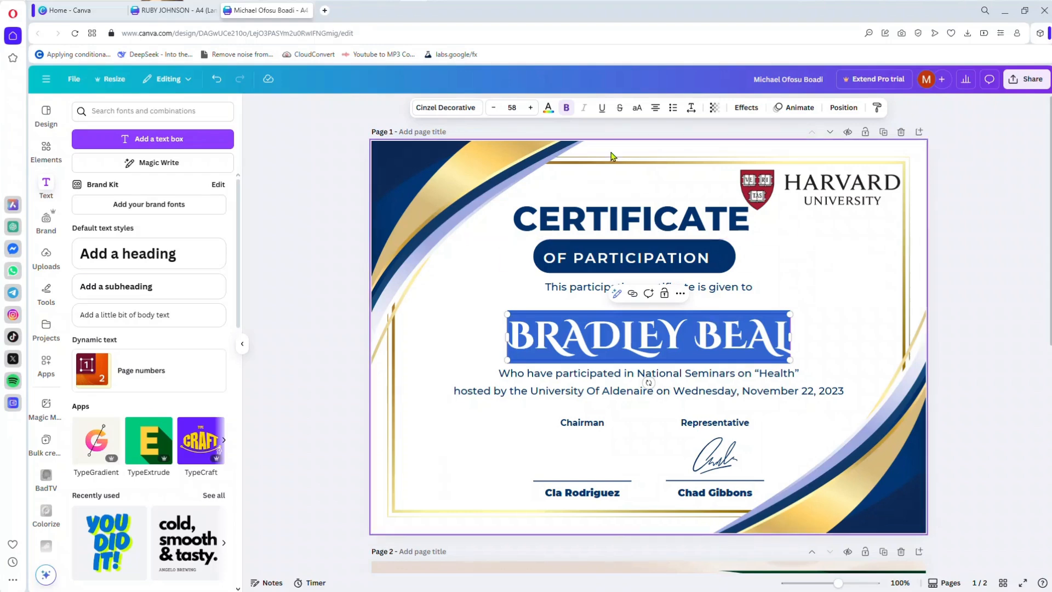
{"action": "left_click", "coordinate": [546, 109]}
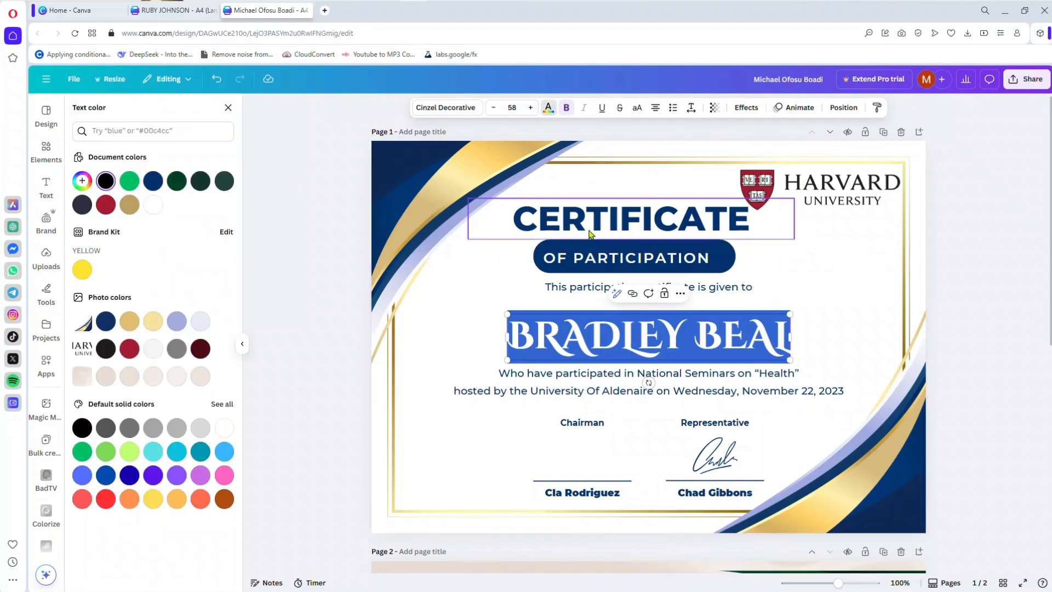
{"action": "left_click", "coordinate": [106, 321]}
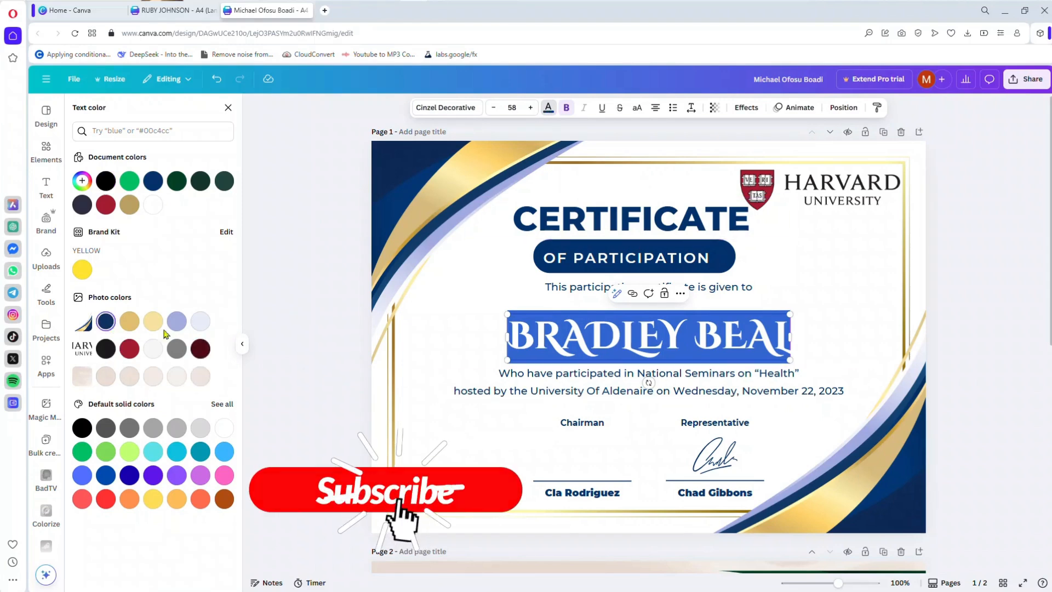
{"action": "left_click", "coordinate": [311, 366]}
{"action": "left_click", "coordinate": [313, 364]}
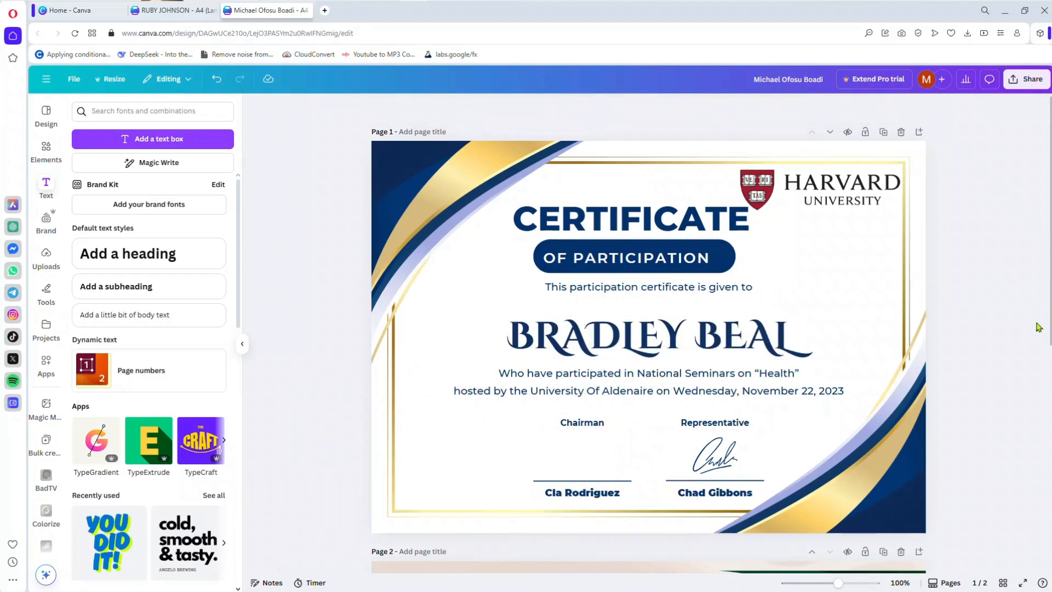
Step: Try the Outline, Splice, Hollow and Lift text effects on the recipient name
{"action": "left_click", "coordinate": [730, 351]}
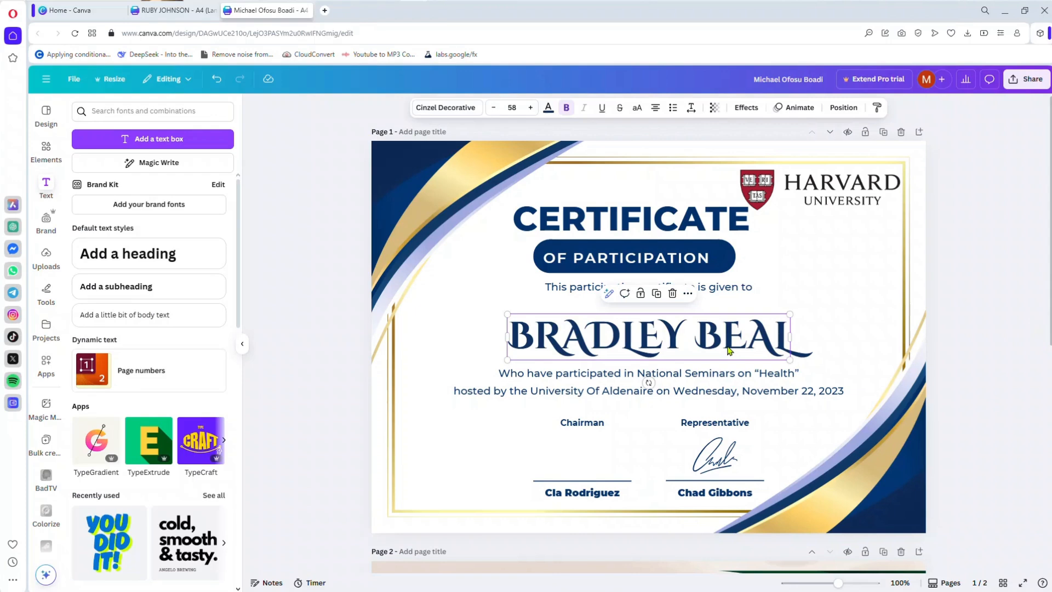
{"action": "left_click", "coordinate": [701, 338]}
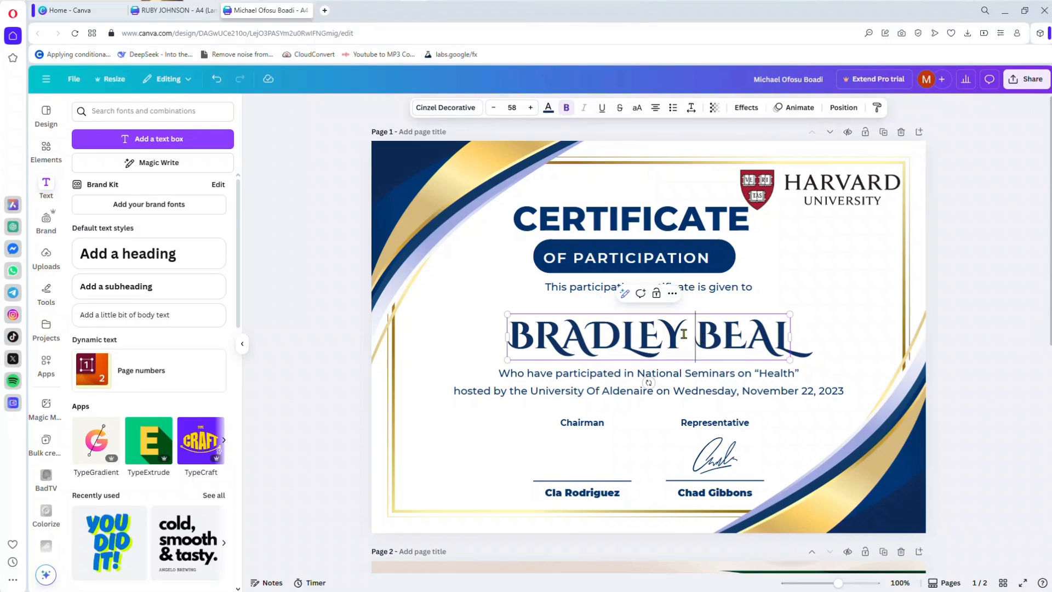
{"action": "key", "text": "ctrl+a"}
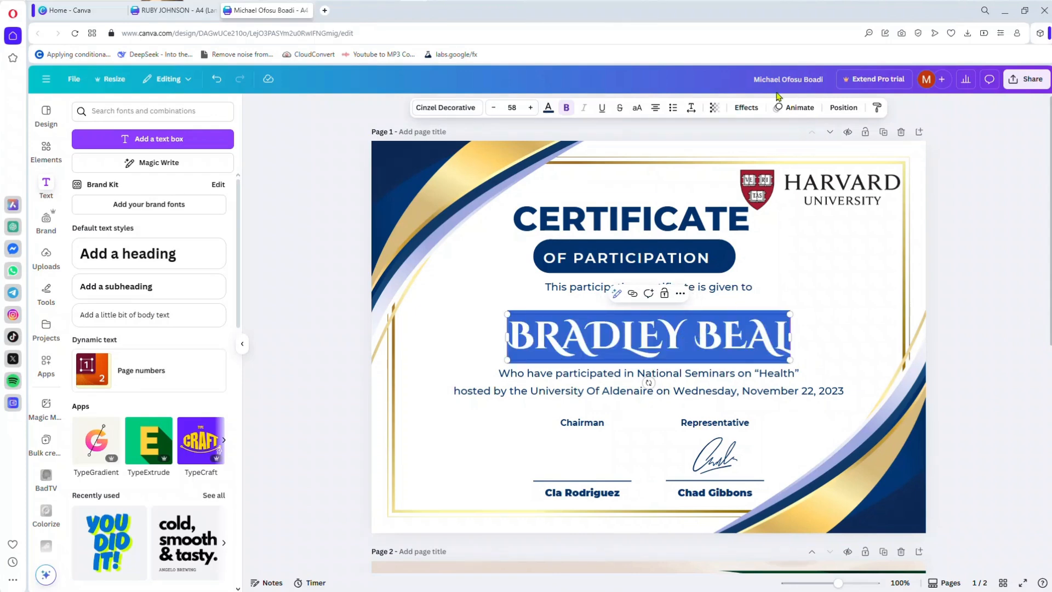
{"action": "left_click", "coordinate": [753, 110]}
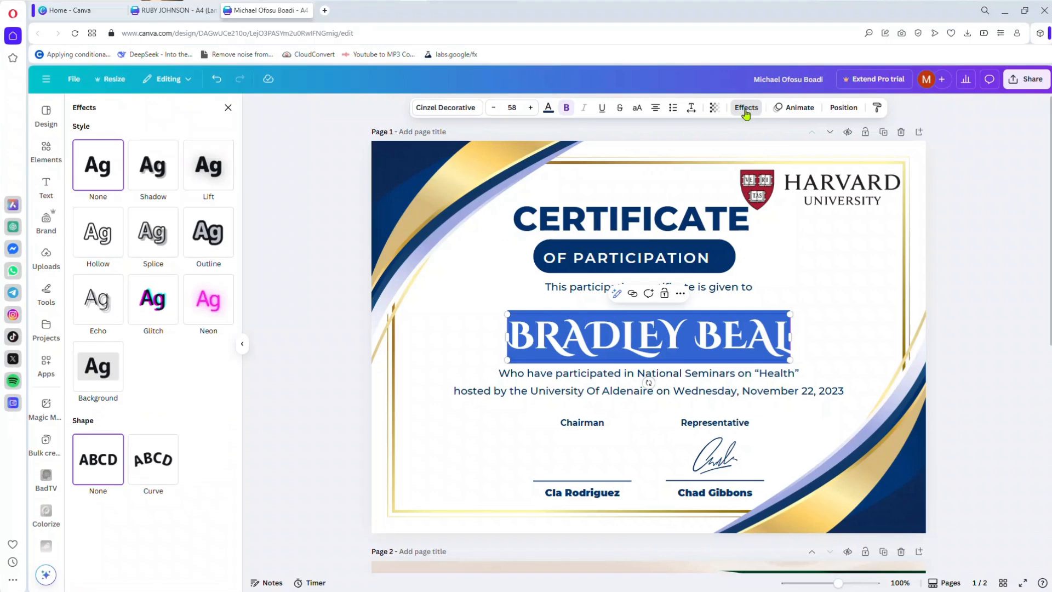
{"action": "left_click", "coordinate": [208, 232]}
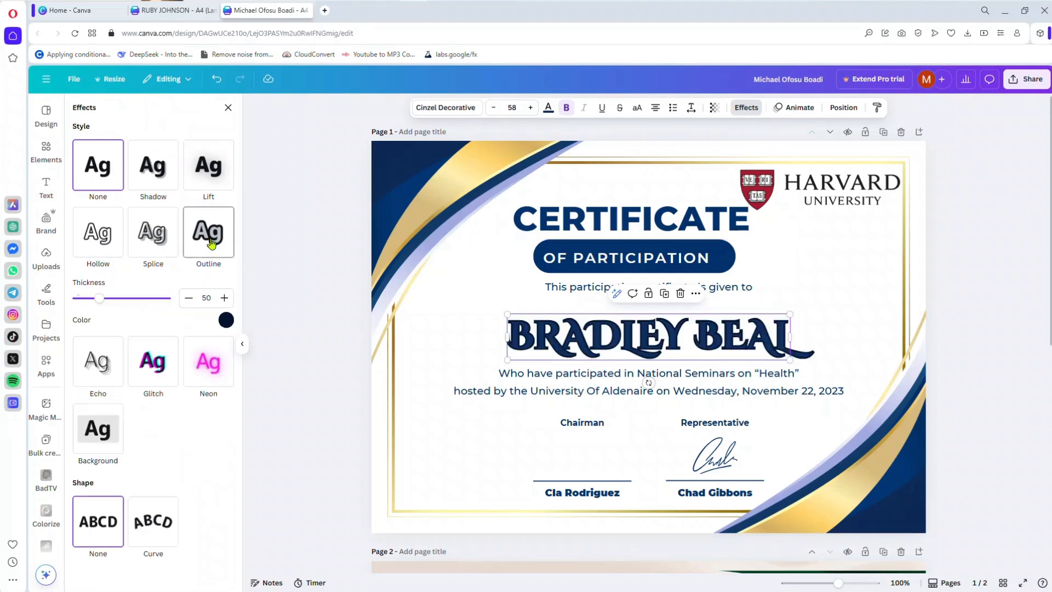
{"action": "left_click", "coordinate": [162, 243]}
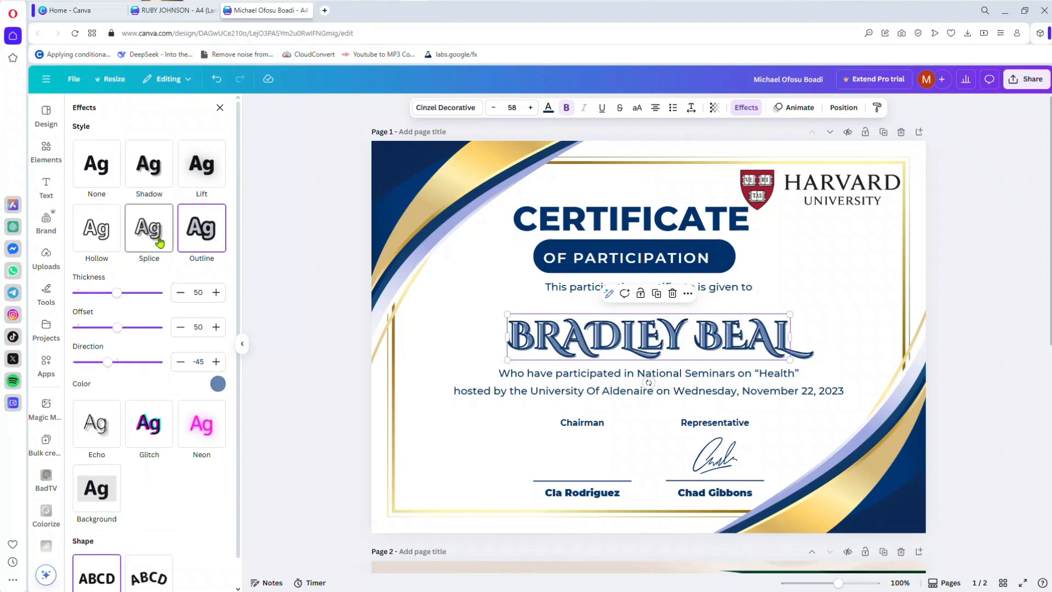
{"action": "left_click", "coordinate": [95, 240]}
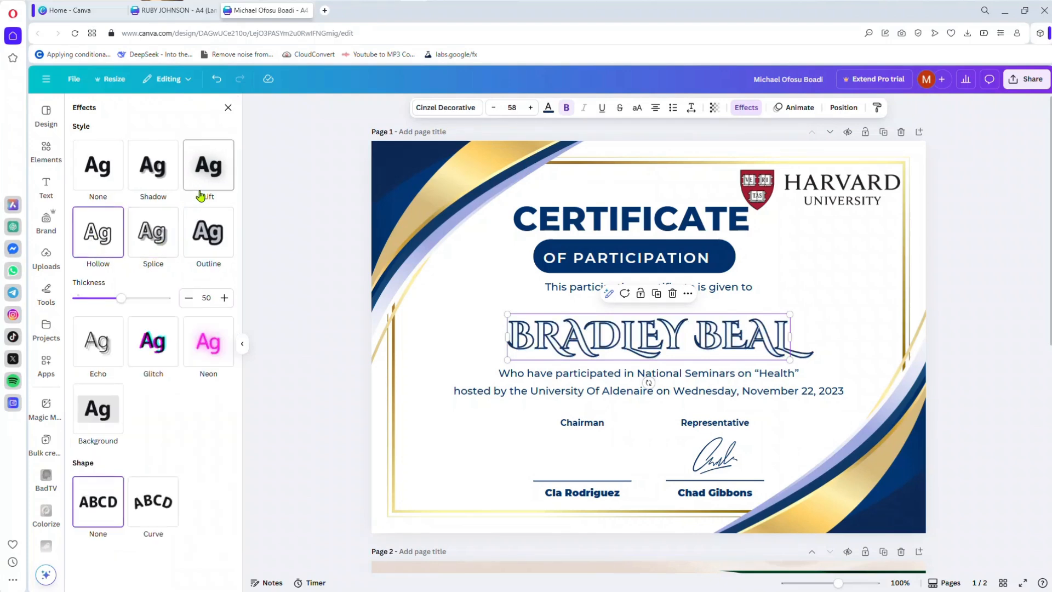
{"action": "left_click", "coordinate": [207, 173]}
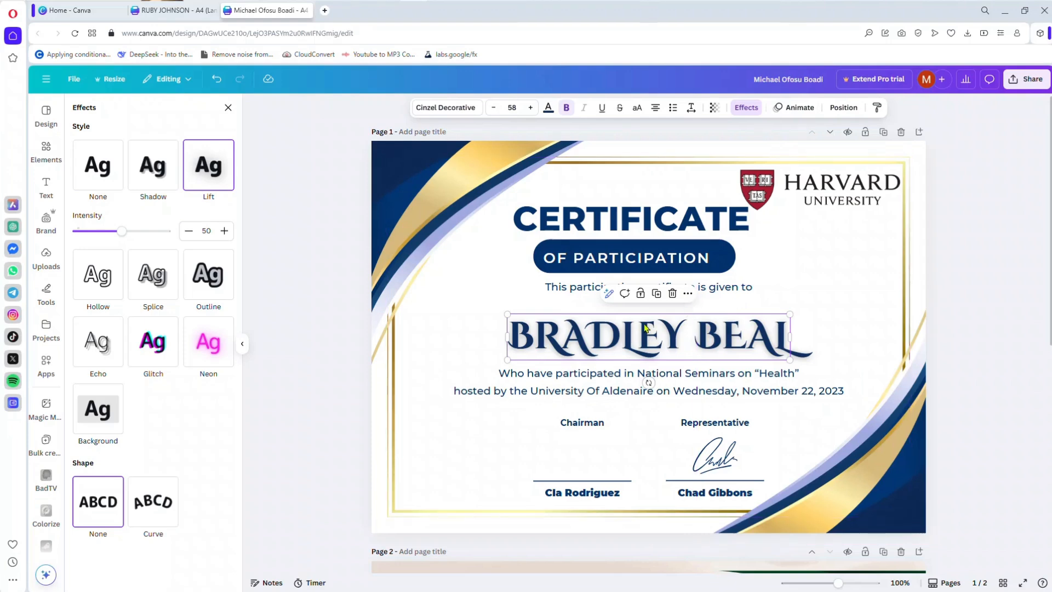
Step: Apply the Shadow text effect to the recipient name and set its offset to 2
{"action": "left_click", "coordinate": [152, 167]}
{"action": "left_click", "coordinate": [98, 167]}
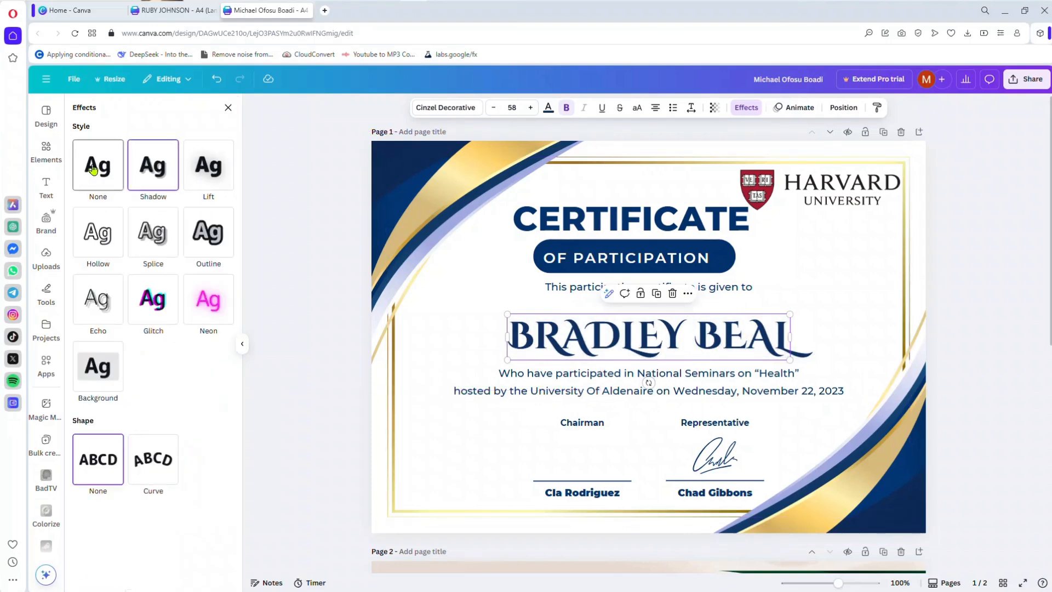
{"action": "left_click", "coordinate": [153, 167]}
{"action": "left_click_drag", "start_coordinate": [118, 228], "coordinate": [92, 229]}
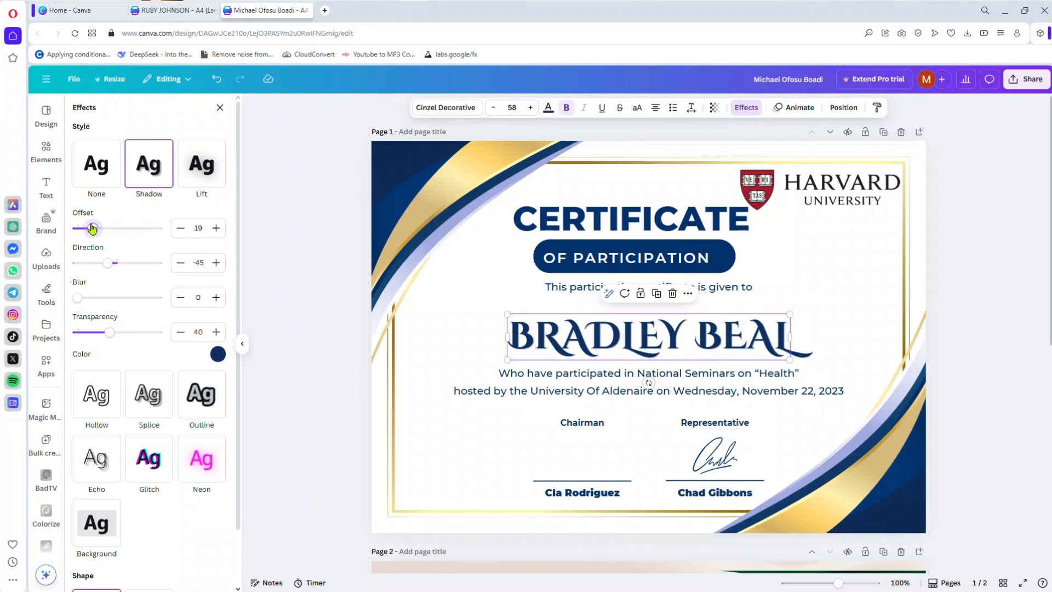
{"action": "left_click", "coordinate": [130, 231]}
{"action": "left_click_drag", "start_coordinate": [130, 232], "coordinate": [78, 229]}
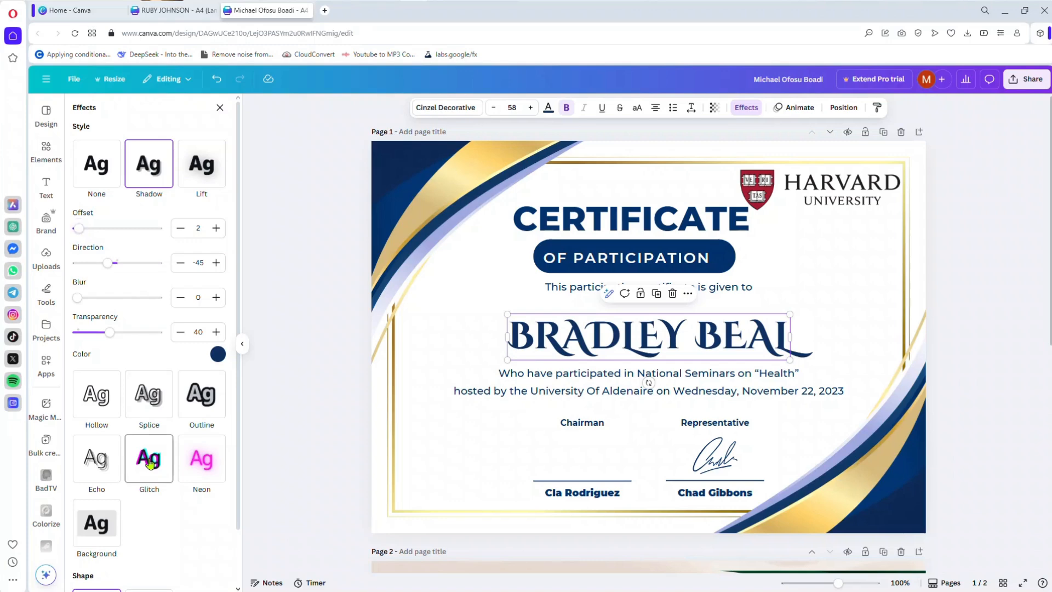
Step: Apply the Glitch text effect to the recipient name, try the cyan-red color pair, and settle on cyan-magenta
{"action": "left_click", "coordinate": [149, 458]}
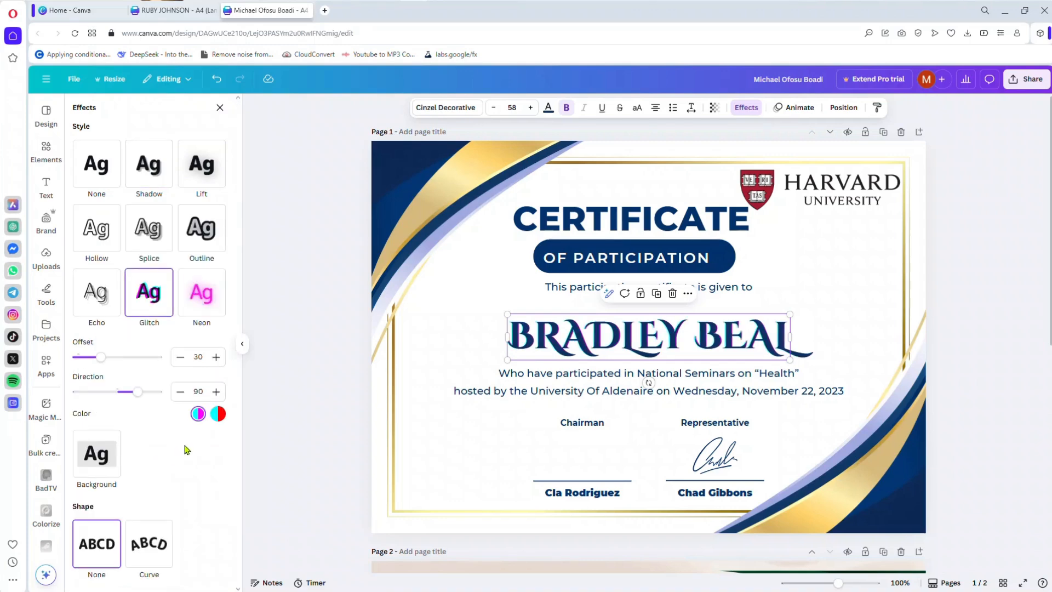
{"action": "left_click", "coordinate": [218, 415]}
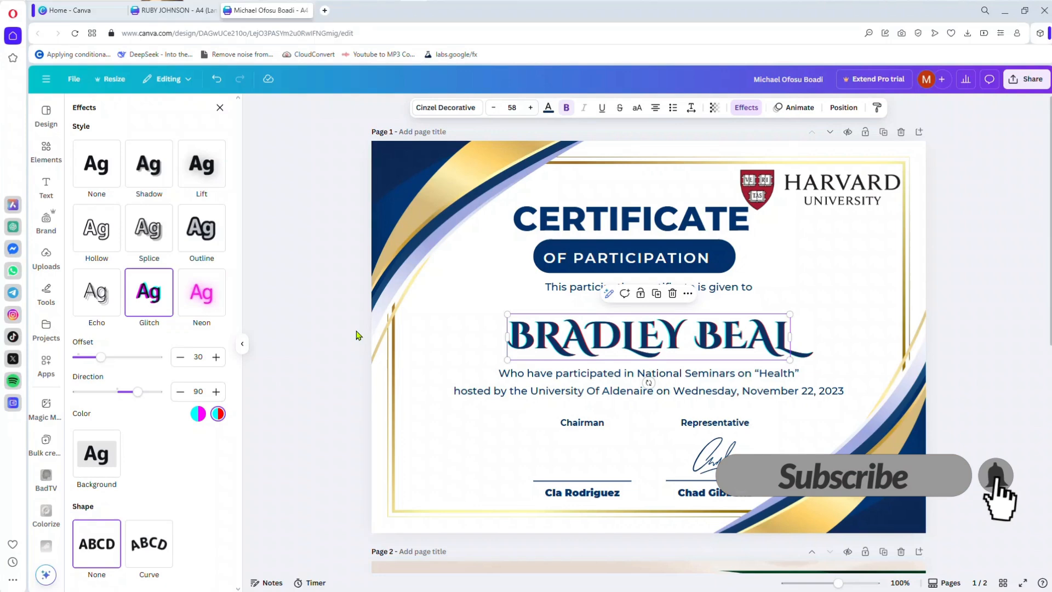
{"action": "left_click", "coordinate": [198, 413]}
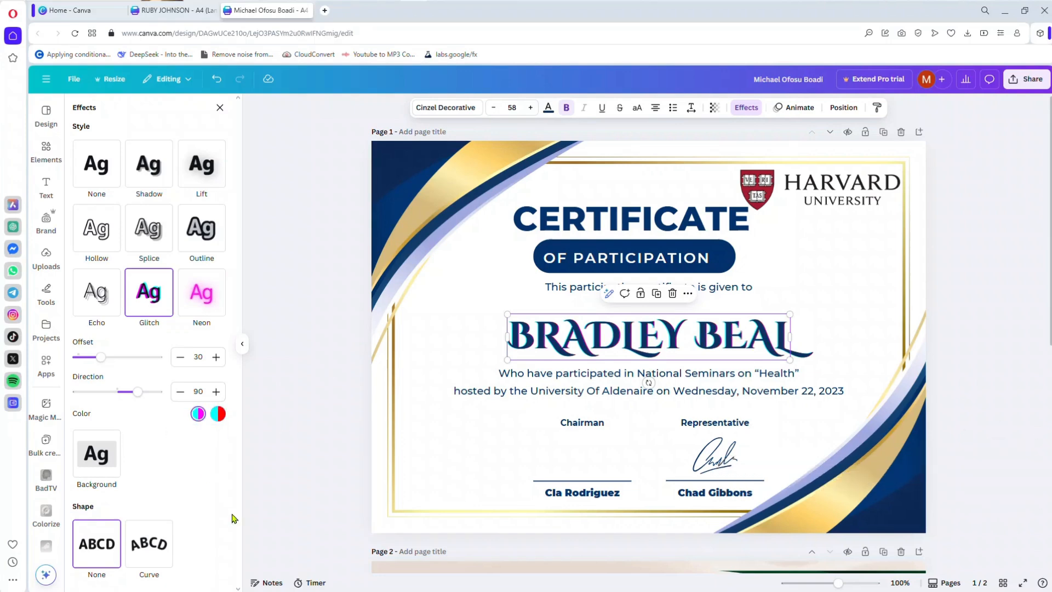
Step: Try the Background text effect on the recipient name against Glitch, and return to Glitch
{"action": "left_click", "coordinate": [77, 463]}
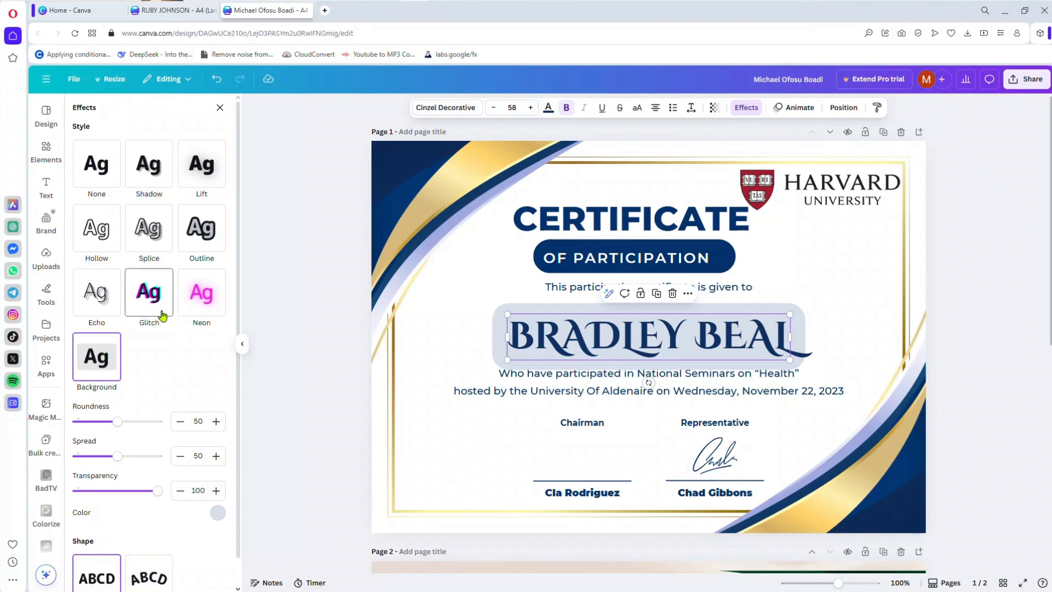
{"action": "left_click", "coordinate": [170, 294]}
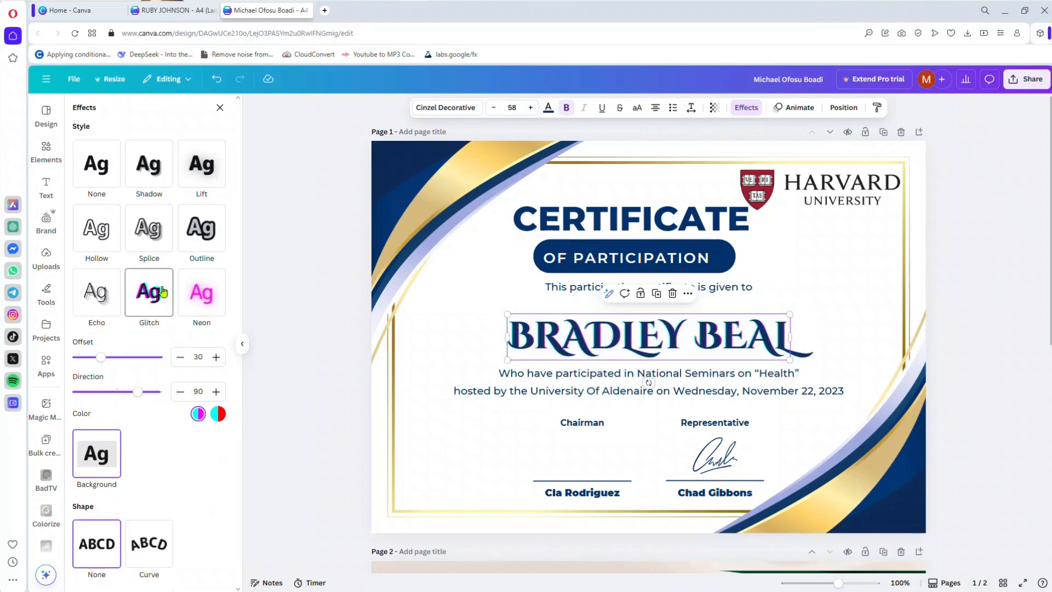
{"action": "left_click", "coordinate": [218, 80]}
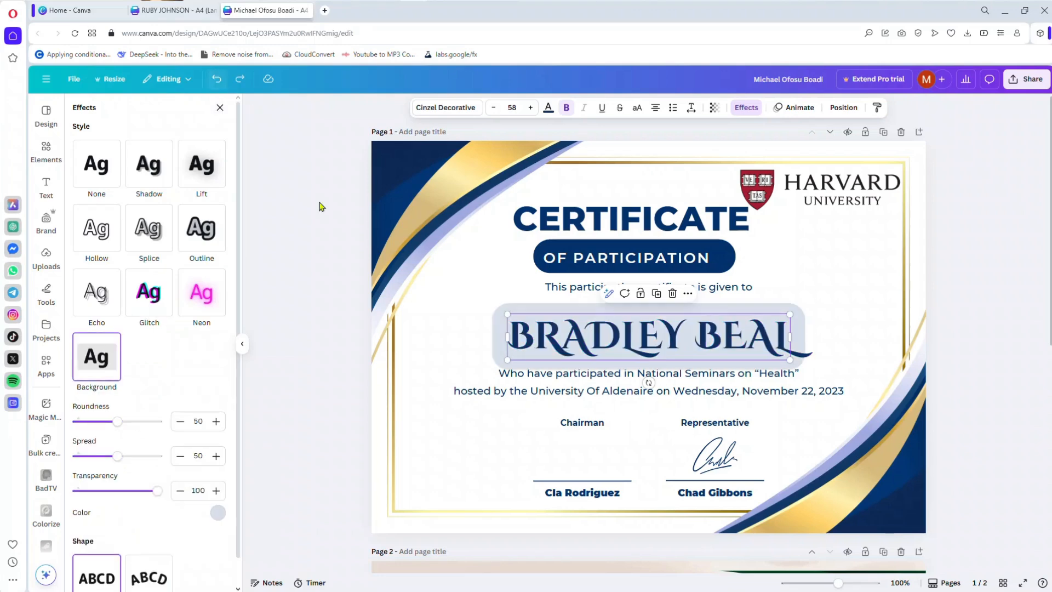
{"action": "left_click", "coordinate": [240, 79]}
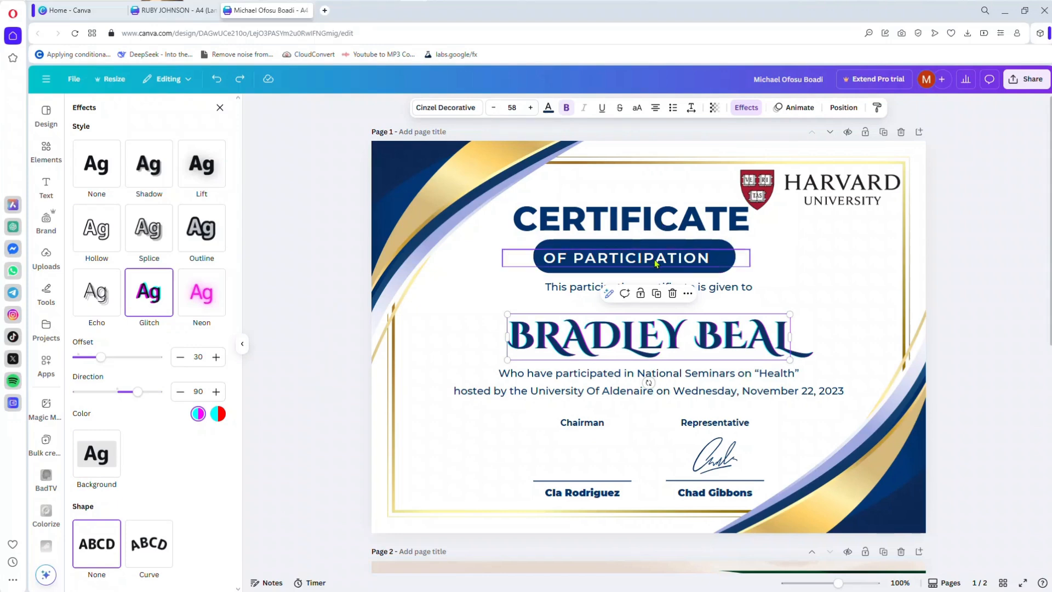
{"action": "left_click", "coordinate": [90, 459]}
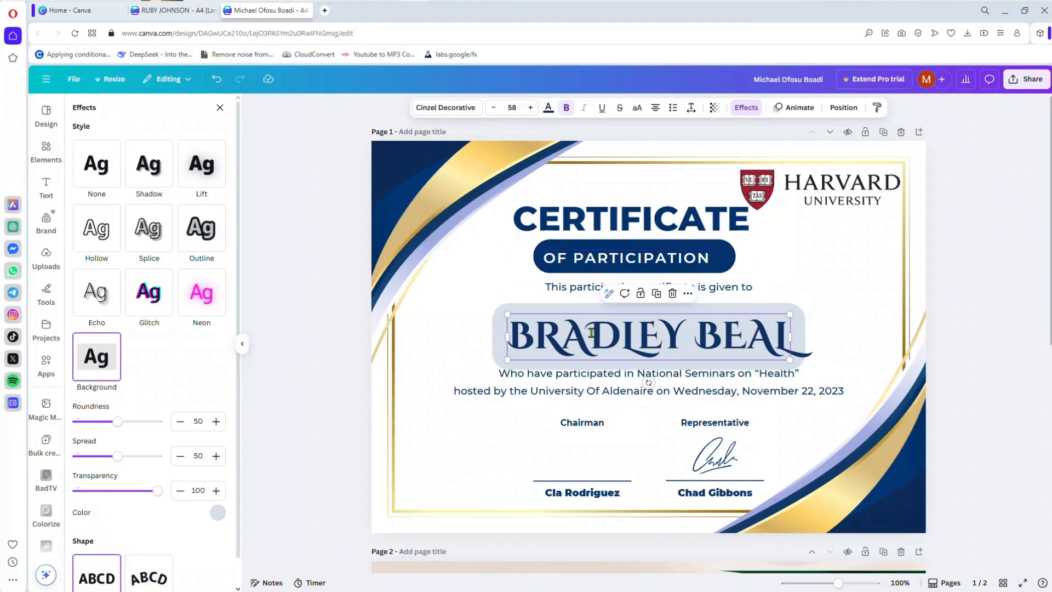
{"action": "left_click", "coordinate": [214, 82]}
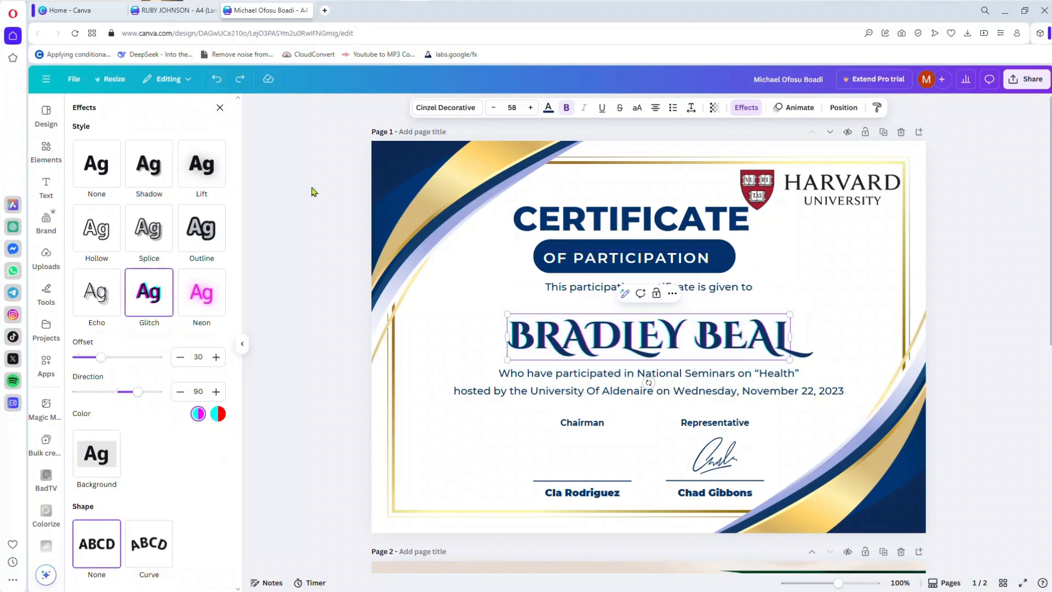
Step: Look through the suggested, general and add-on text animations available for the recipient name
{"action": "left_click", "coordinate": [792, 107]}
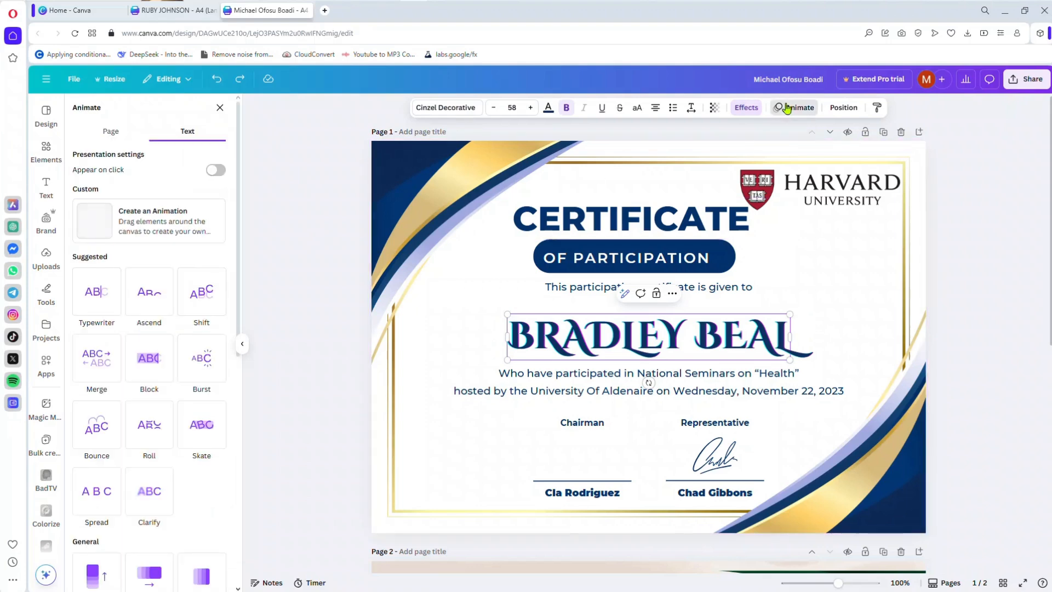
{"action": "left_click", "coordinate": [677, 333]}
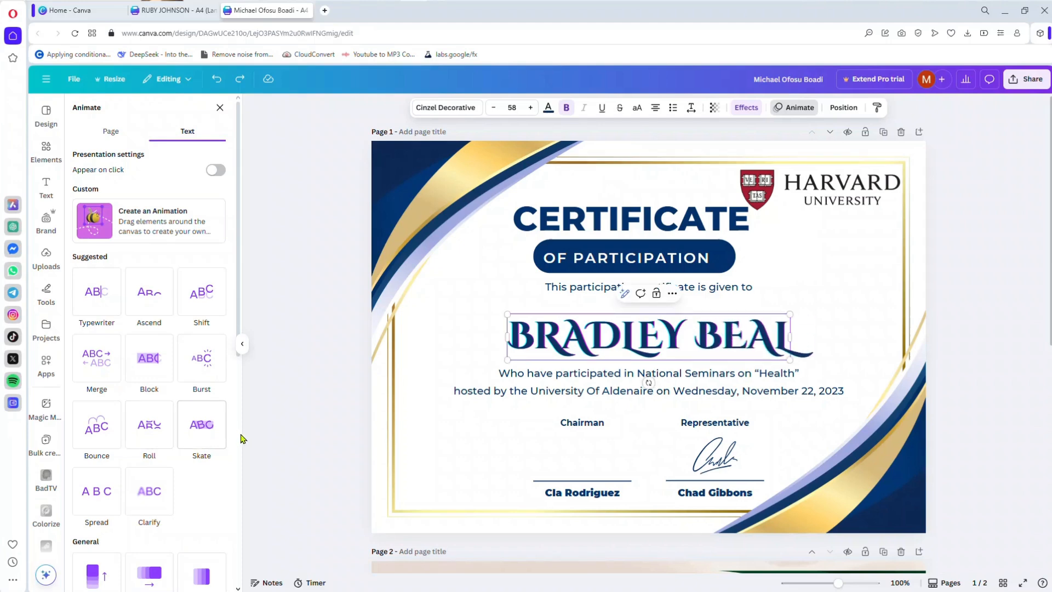
{"action": "scroll", "coordinate": [239, 436], "scroll_direction": "down", "scroll_amount": 8}
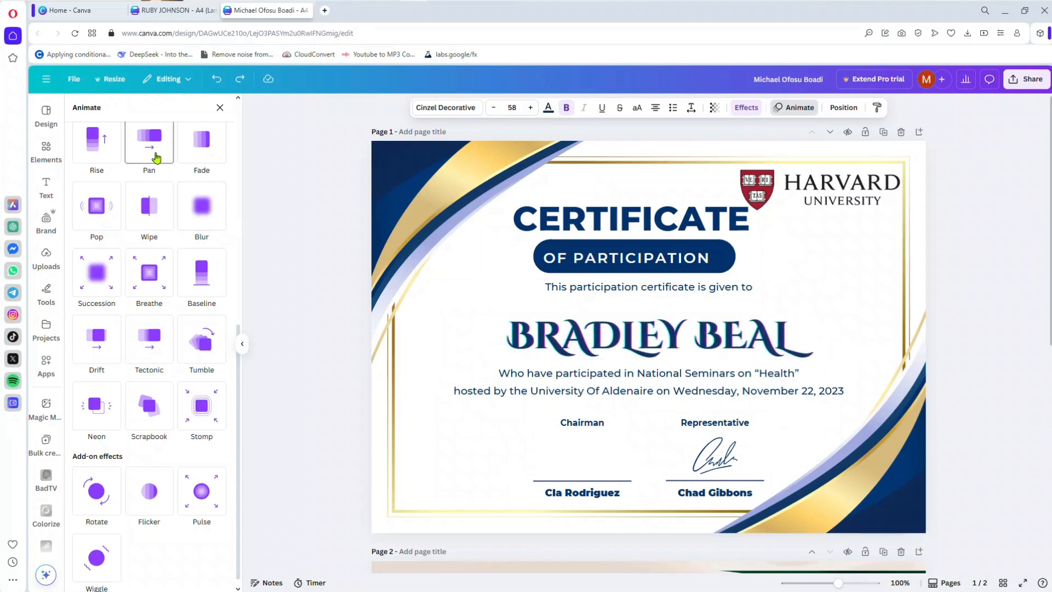
{"action": "scroll", "coordinate": [243, 199], "scroll_direction": "up", "scroll_amount": 8}
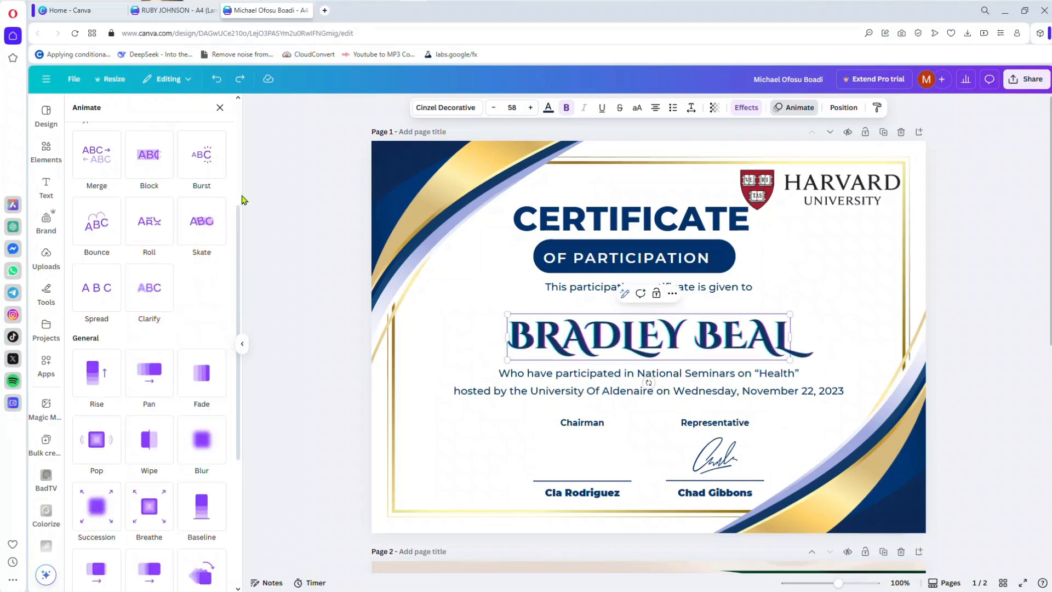